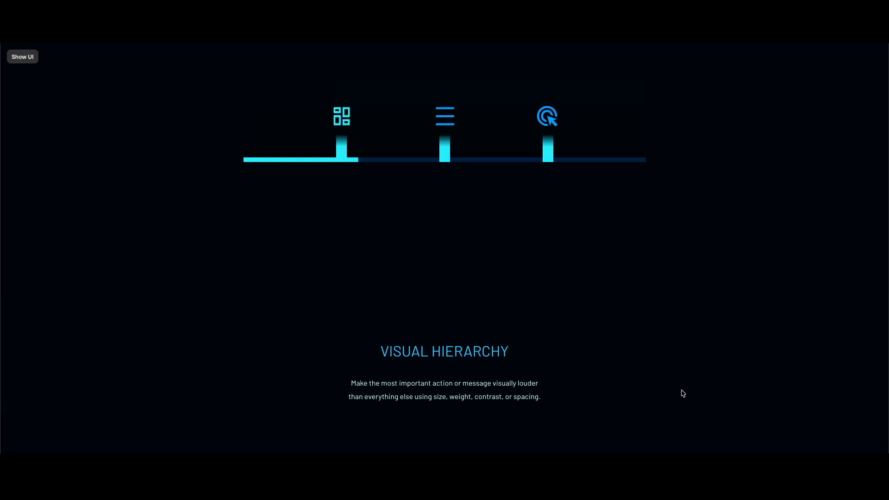
Examine how the progress bar and icons animate across the page sections in the preview, and return to the editor.
scroll(751, 320, "down", 2)
scroll(752, 320, "down", 2)
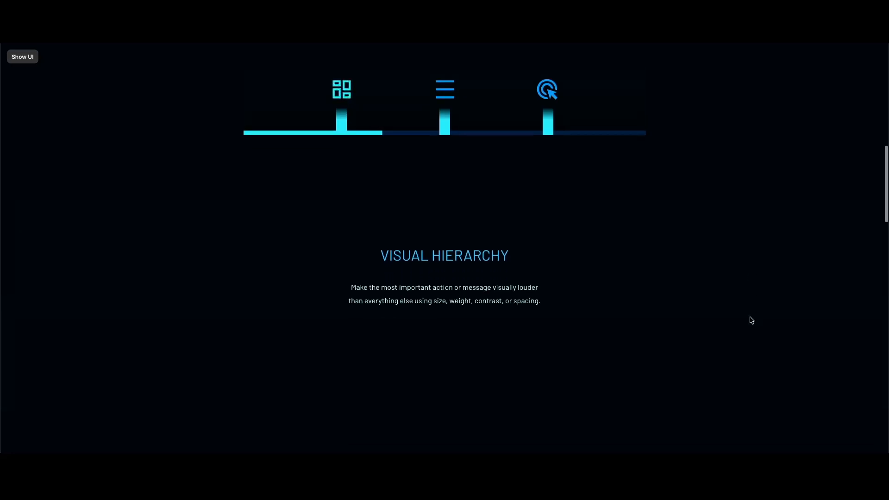
scroll(751, 320, "down", 2)
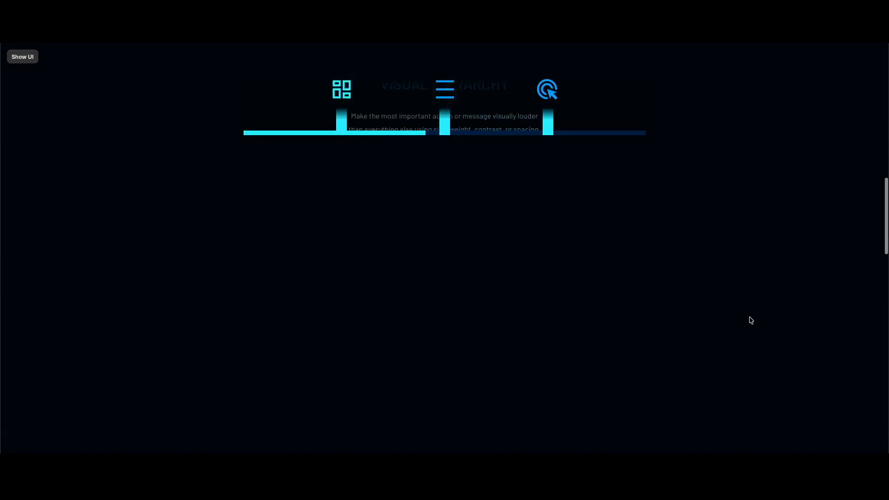
scroll(751, 320, "down", 2)
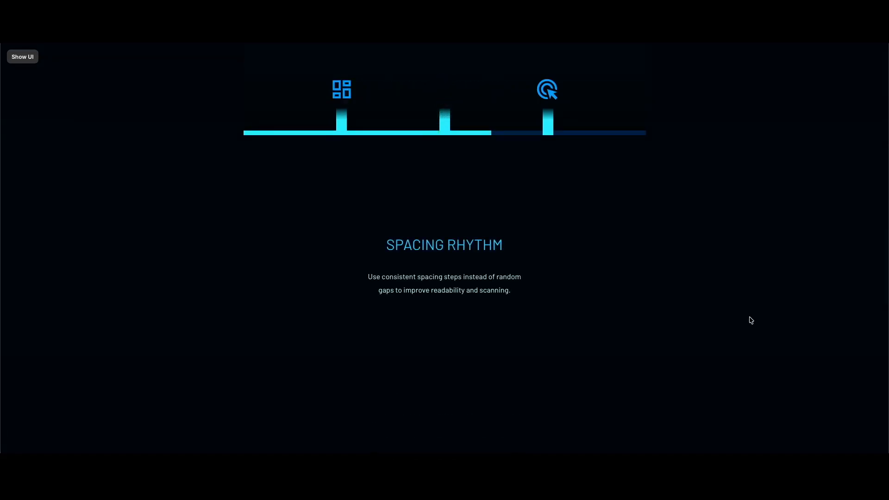
scroll(751, 321, "down", 2)
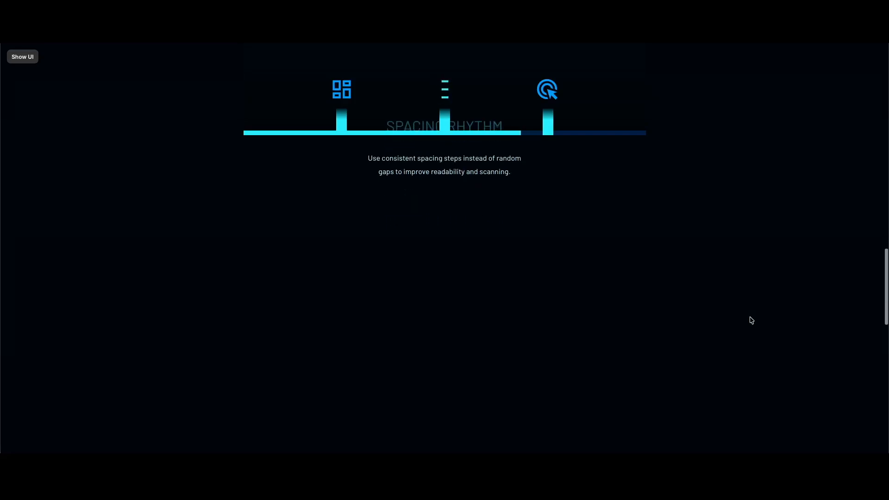
scroll(751, 320, "down", 2)
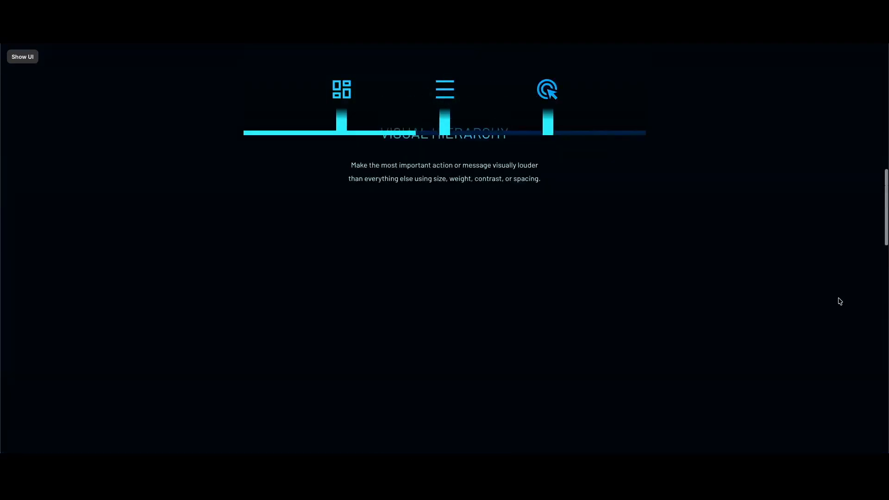
key("Escape")
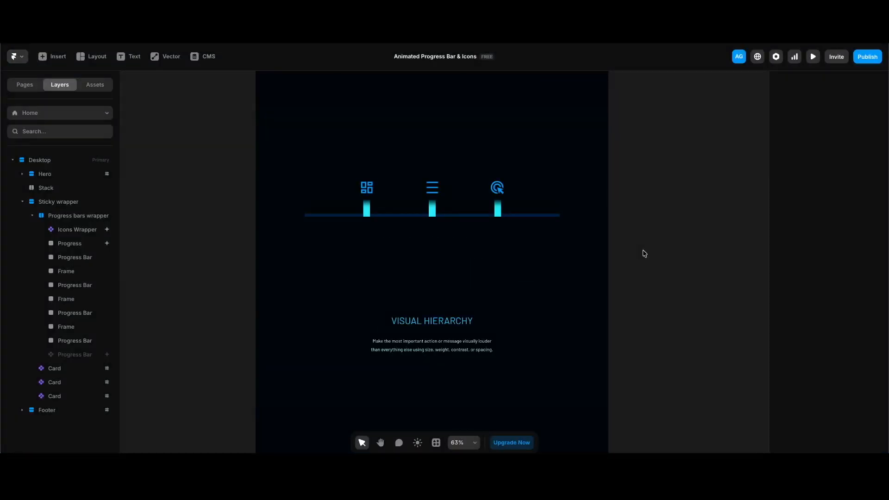
Inspect the layout settings of the Progress bars wrapper and the style settings of its Progress layer.
left_click(102, 220)
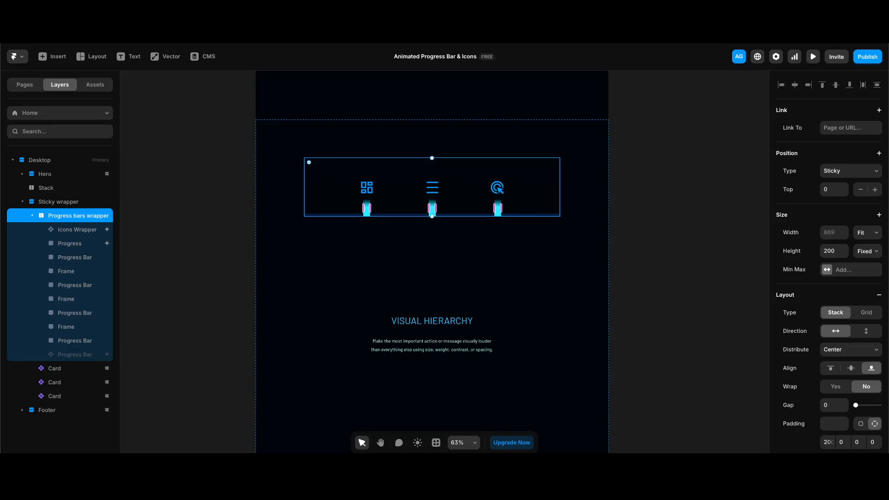
left_click(76, 245)
scroll(838, 274, "down", 5)
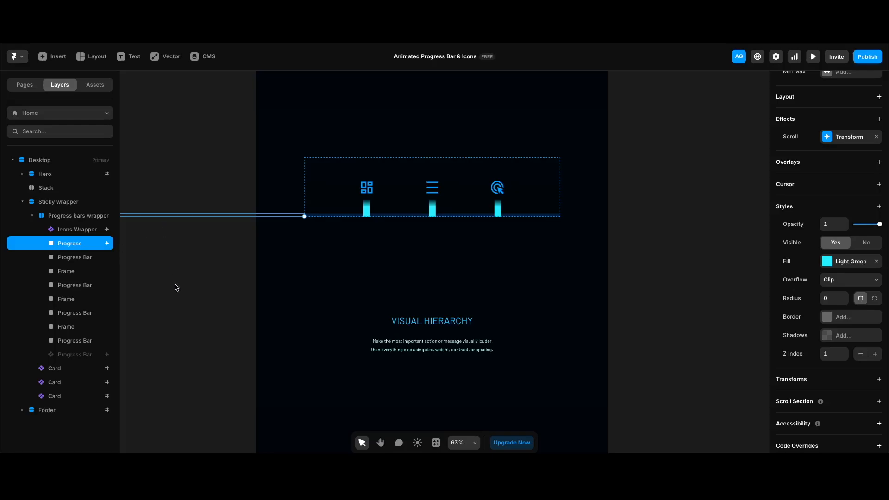
Inspect the end state of the Progress layer's scroll transform effect inside the Progress bars wrapper.
left_click(77, 216)
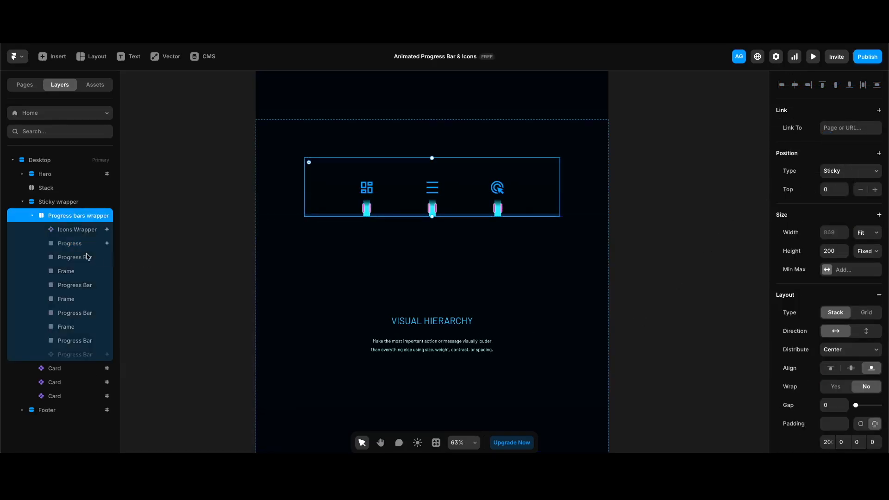
left_click(76, 243)
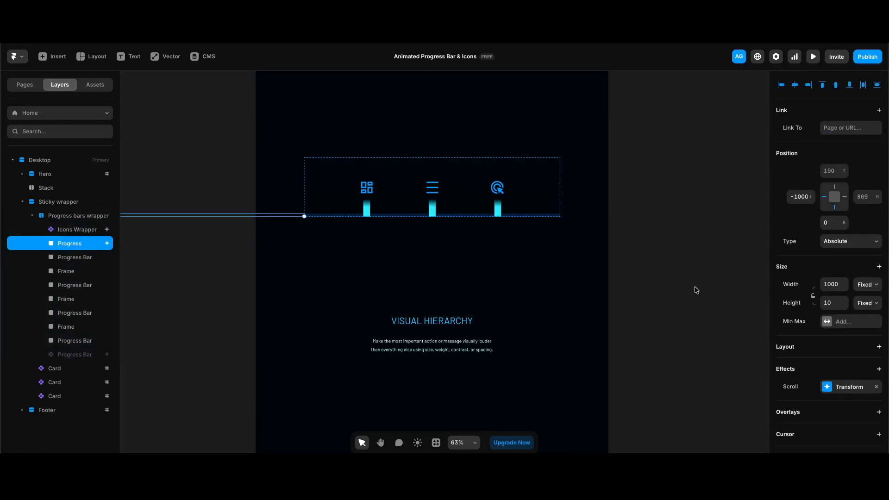
scroll(829, 388, "down", 2)
scroll(829, 389, "down", 1)
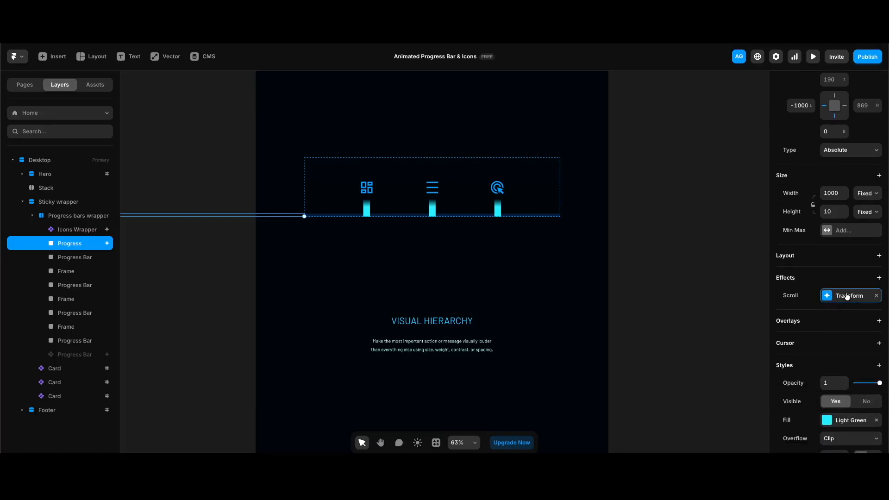
left_click(848, 295)
left_click(738, 360)
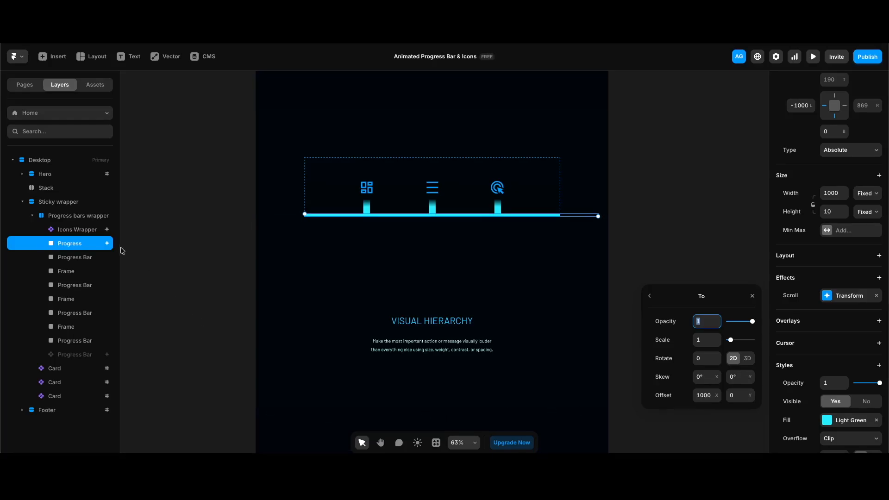
Open the Icons Wrapper component for editing and view its variants side by side.
left_click(77, 230)
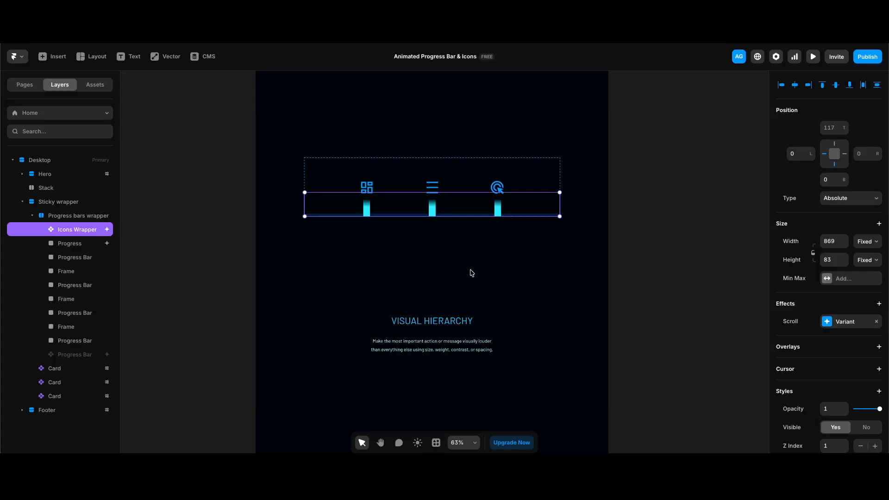
right_click(84, 232)
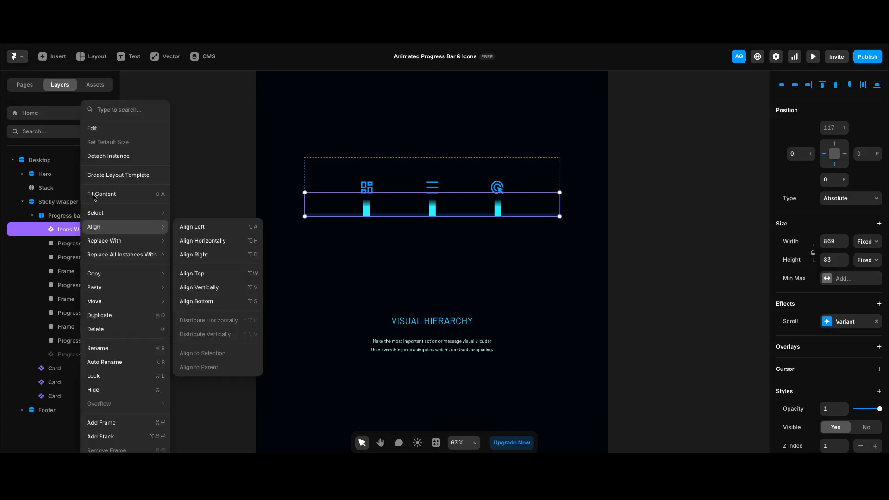
left_click(104, 134)
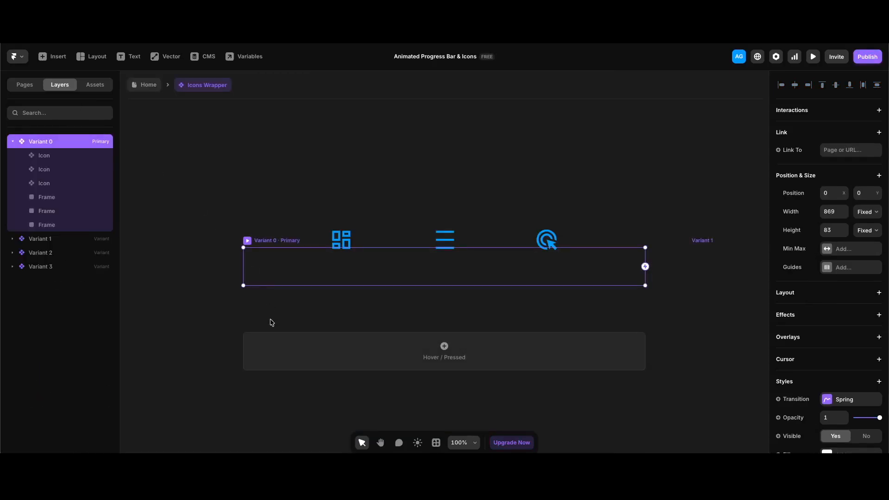
scroll(512, 214, "down", 5)
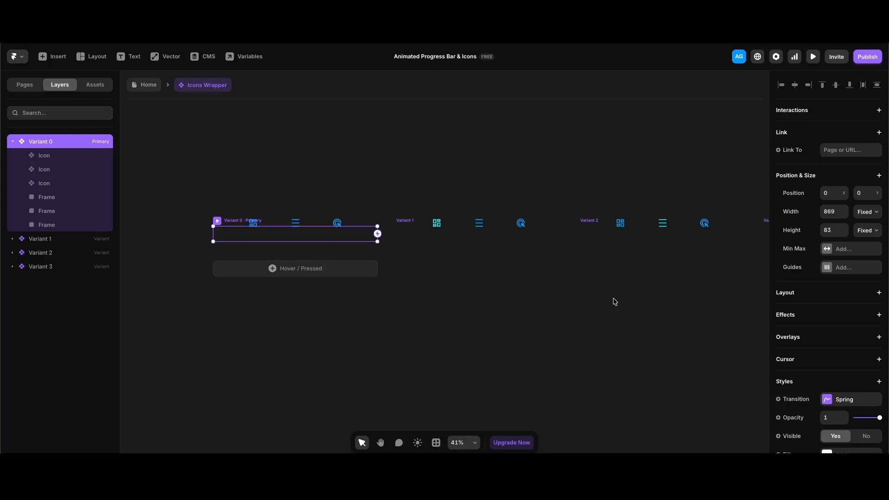
Open the first listed Icon component inside Variant 0 and inspect the loop effect on its Active variant's icon.
left_click(50, 155)
right_click(50, 155)
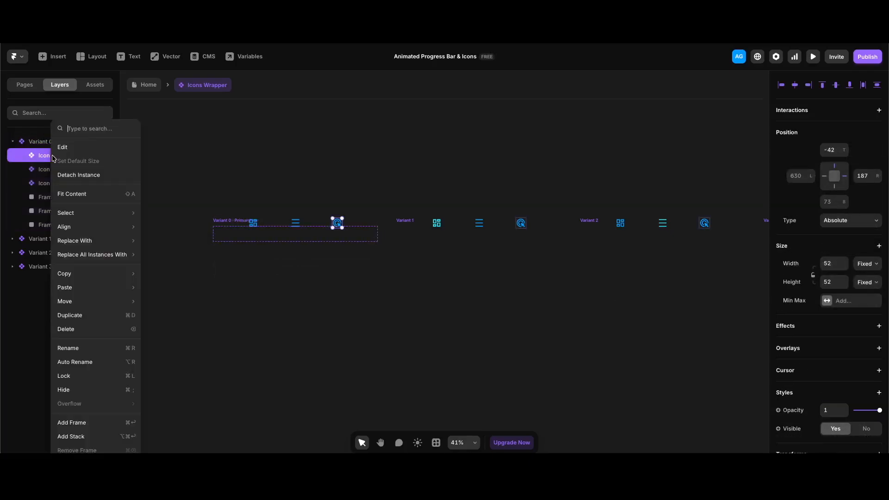
left_click(60, 146)
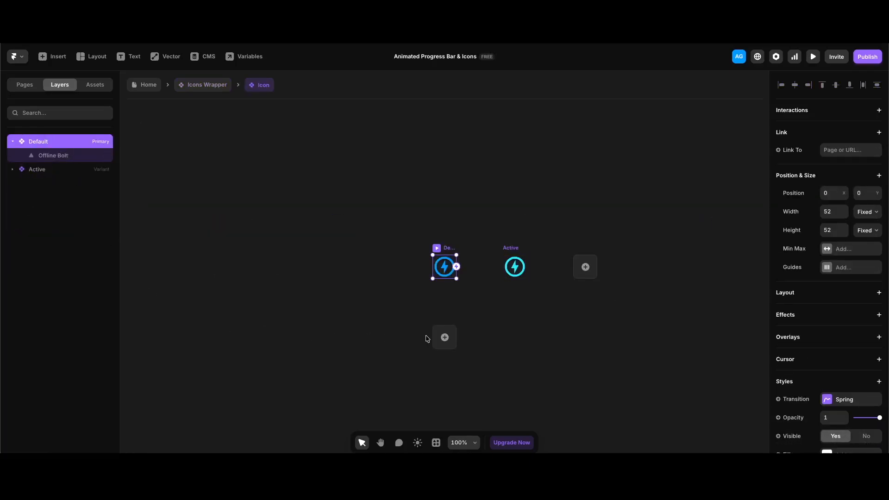
left_click(516, 273)
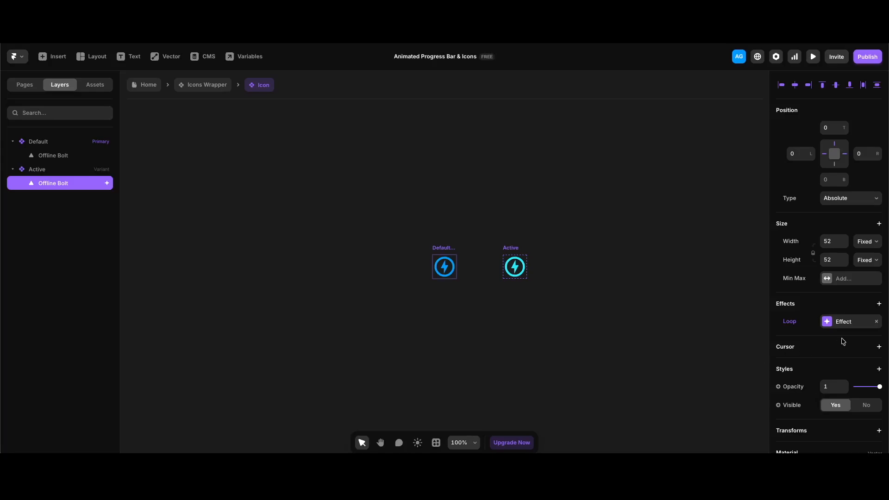
left_click(847, 323)
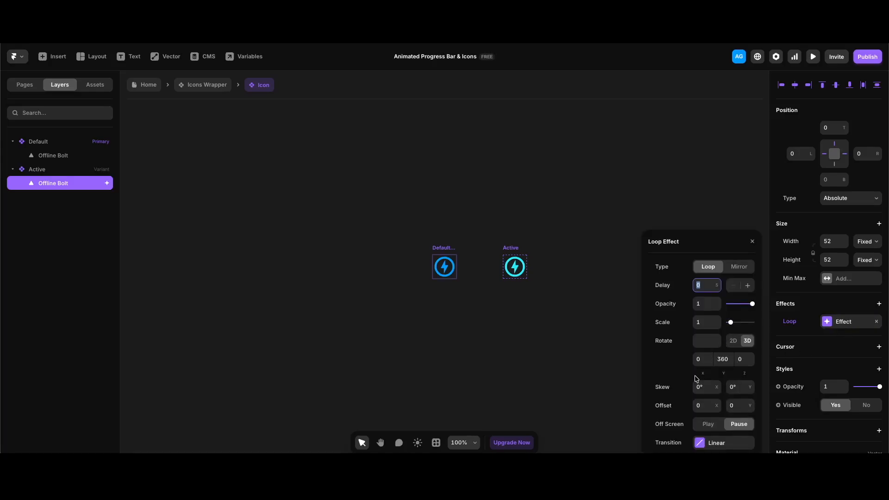
left_click(185, 322)
Return to the Home page and inspect the Icons Wrapper's scroll variant effect and the Visual Hierarchy card's scroll section settings.
left_click(145, 86)
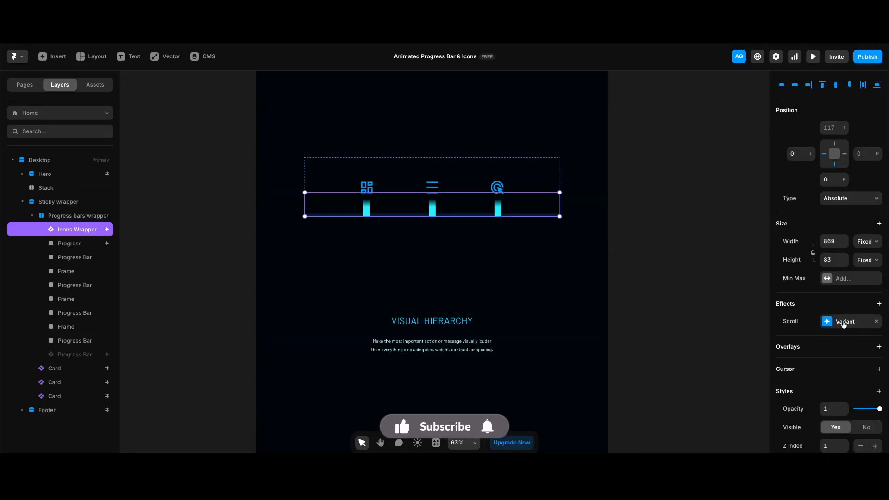
left_click(844, 324)
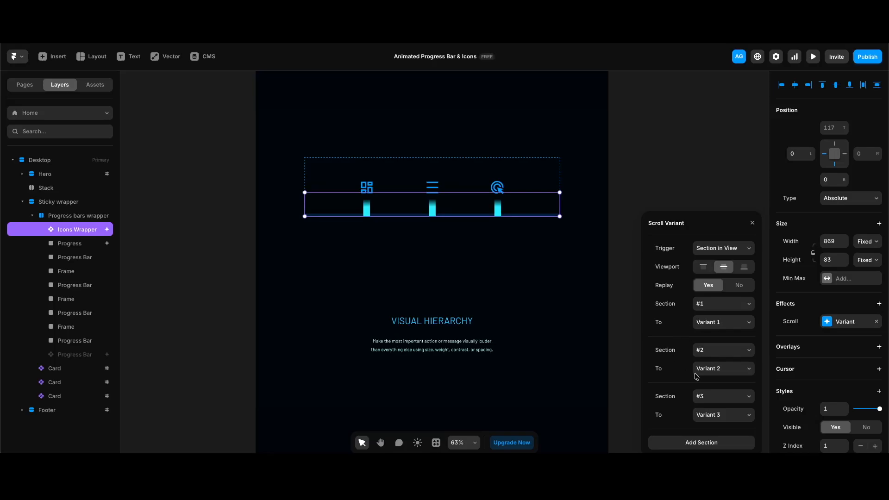
left_click(551, 347)
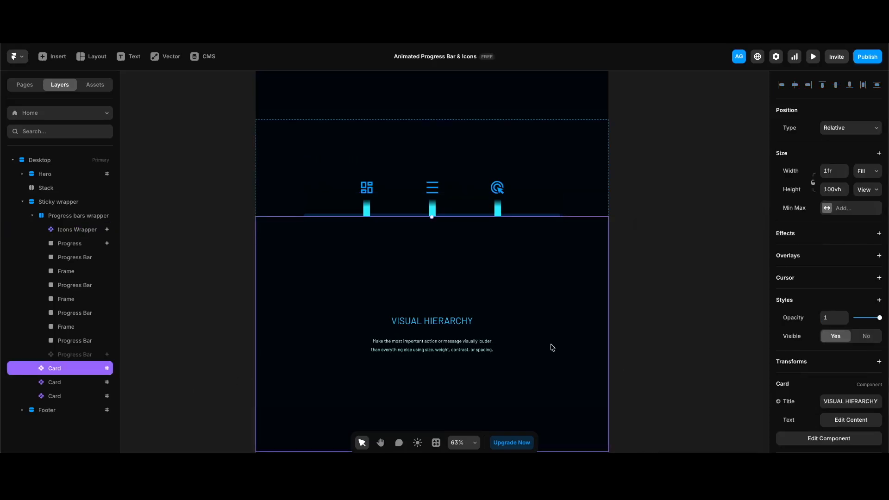
scroll(852, 402, "down", 2)
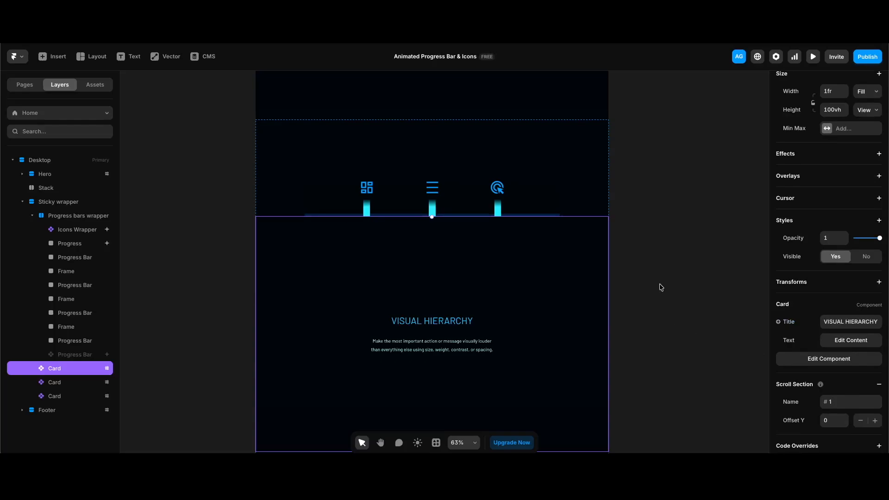
Preview the page and review the progress bar and icon animations through to the footer, then use the upper footer arrow to go back up.
key("ctrl+backslash")
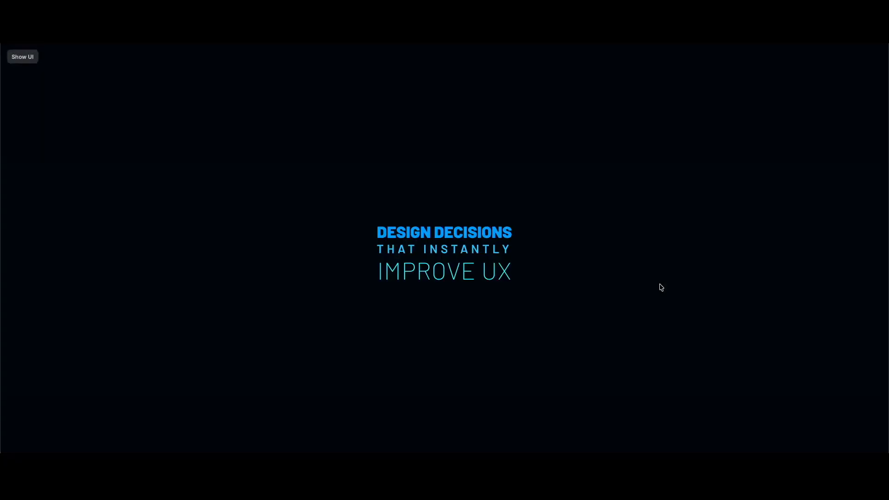
scroll(662, 287, "down", 5)
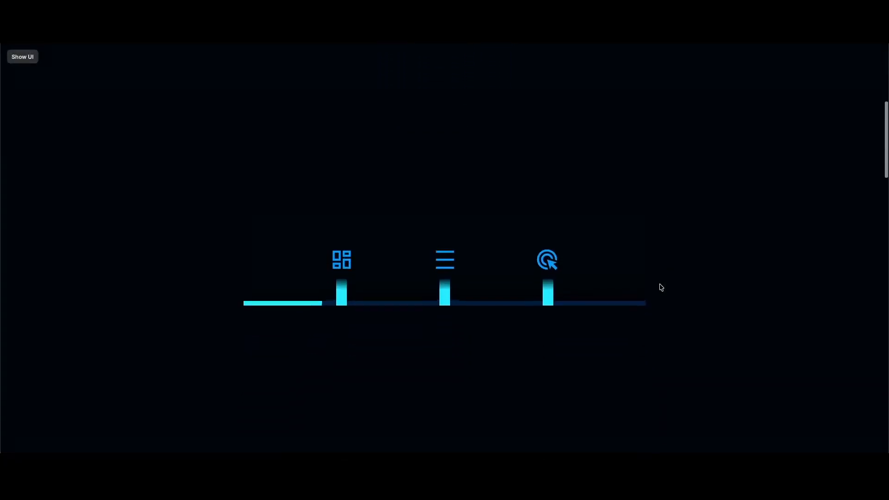
scroll(661, 287, "down", 2)
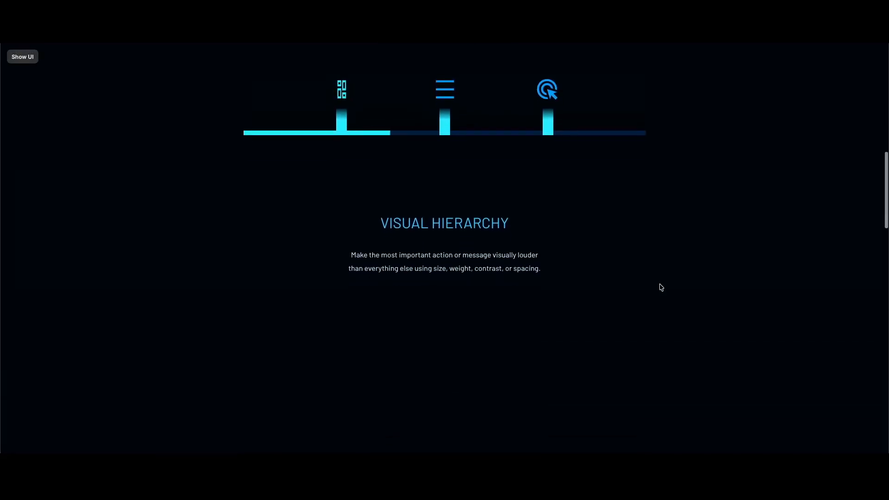
scroll(661, 287, "down", 2)
scroll(661, 287, "down", 2)
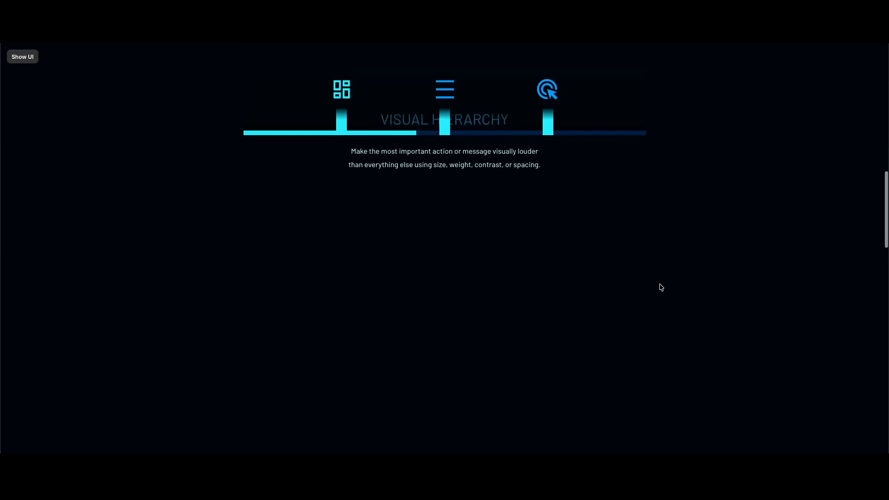
scroll(662, 287, "down", 3)
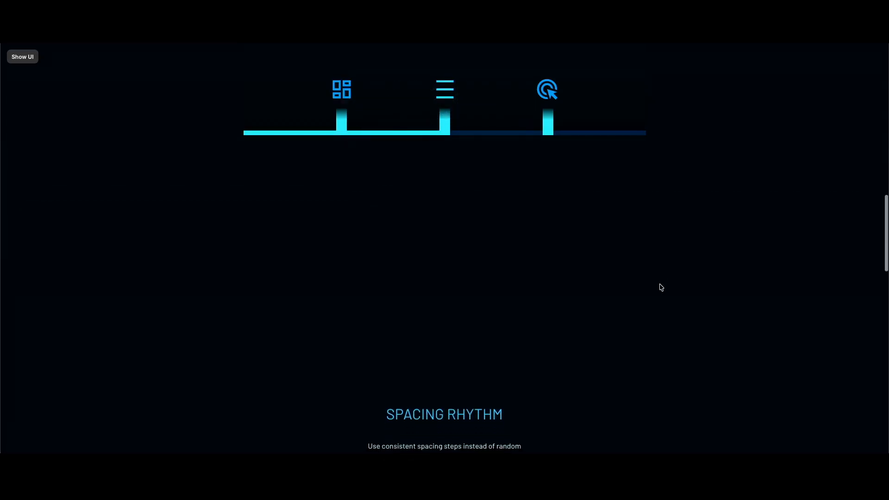
scroll(661, 287, "down", 3)
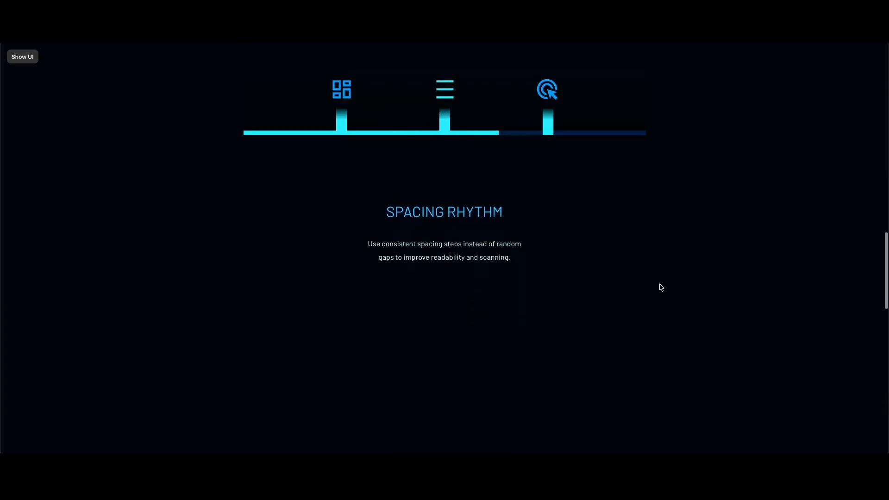
scroll(661, 287, "down", 5)
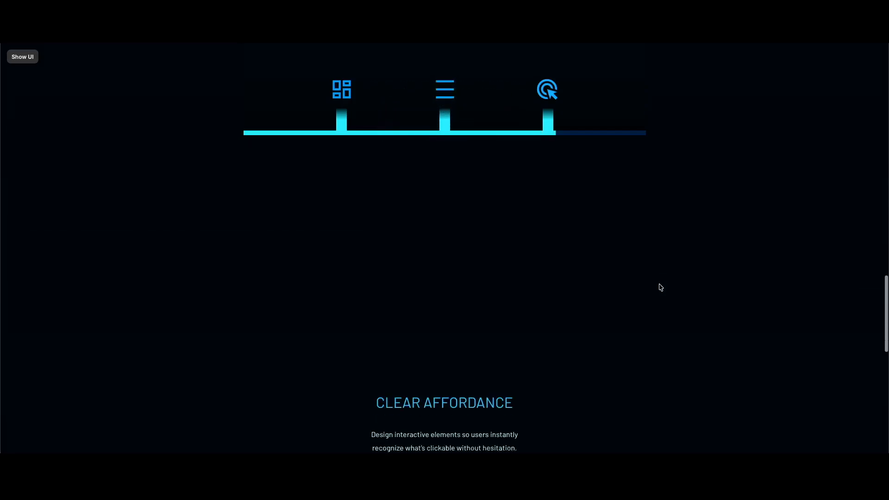
scroll(662, 287, "down", 5)
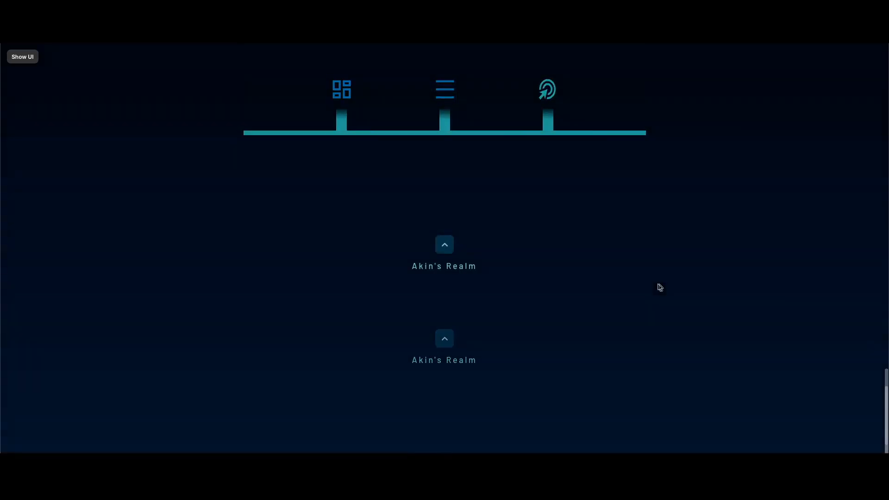
left_click(444, 249)
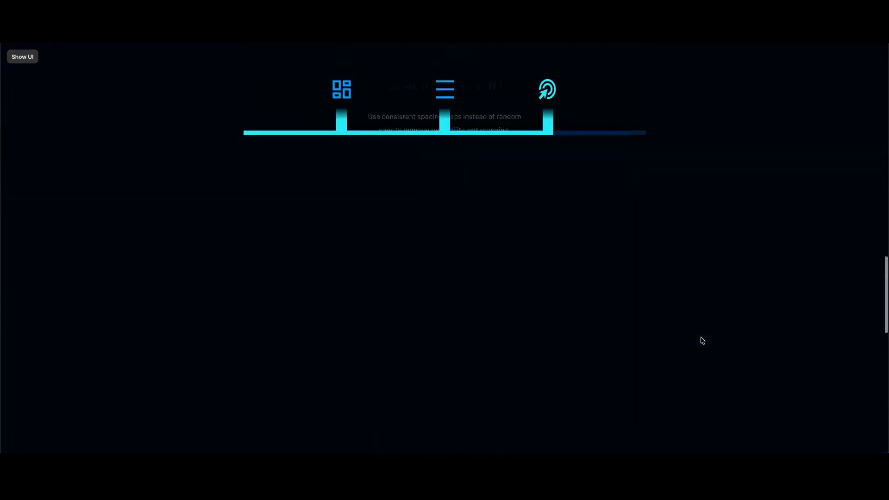